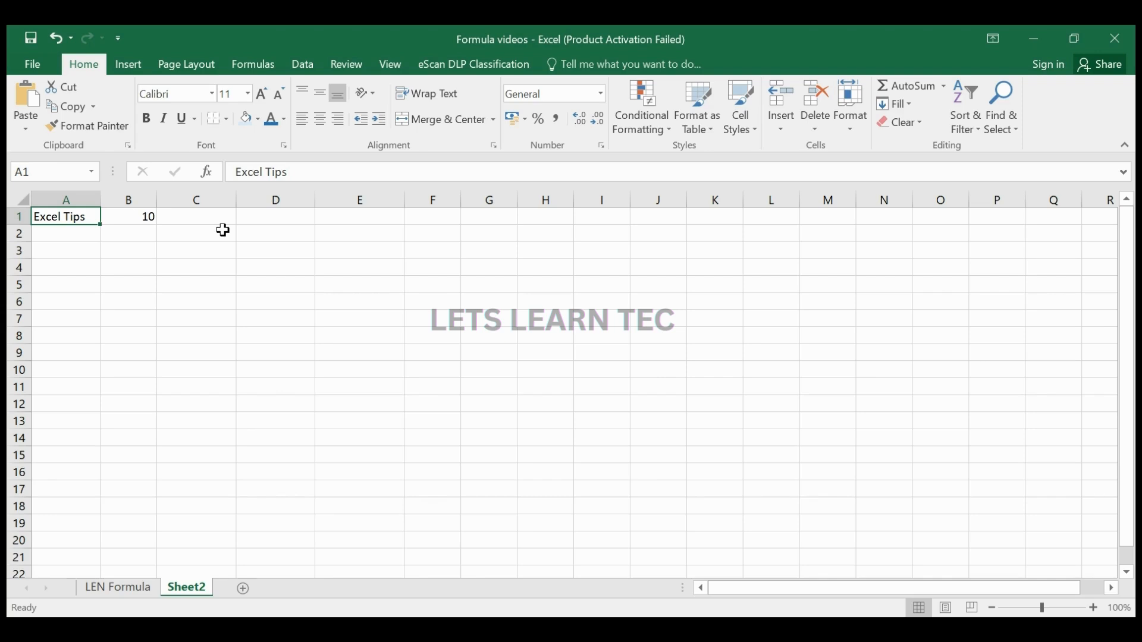
- Add three trailing spaces after the text Excel Tips in cell A1
key(alt+Tab)
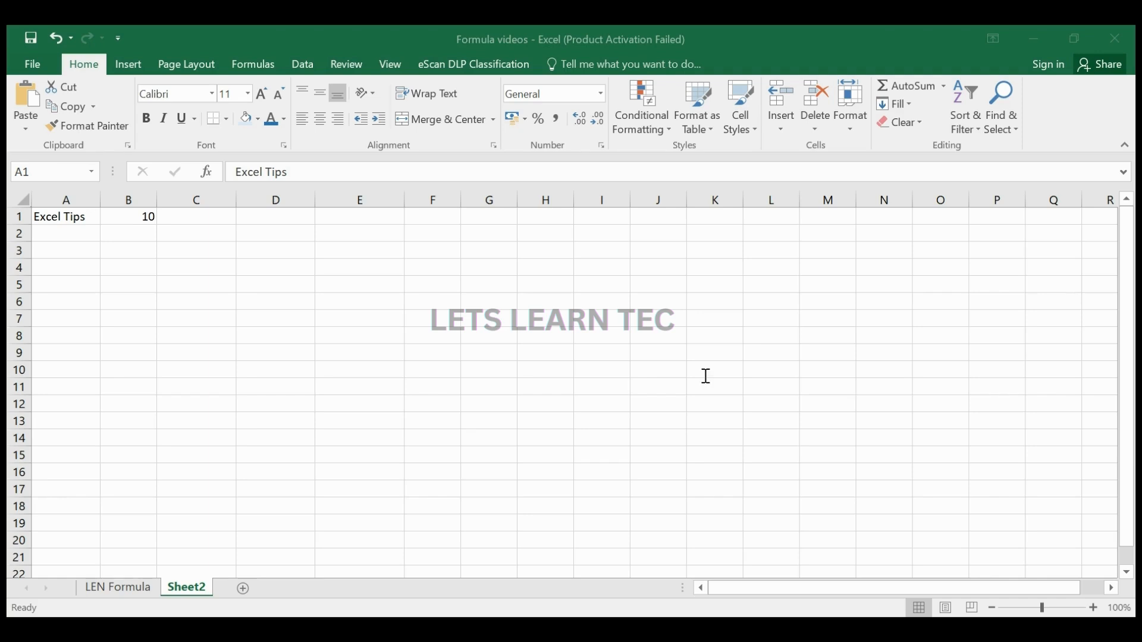
click(63, 215)
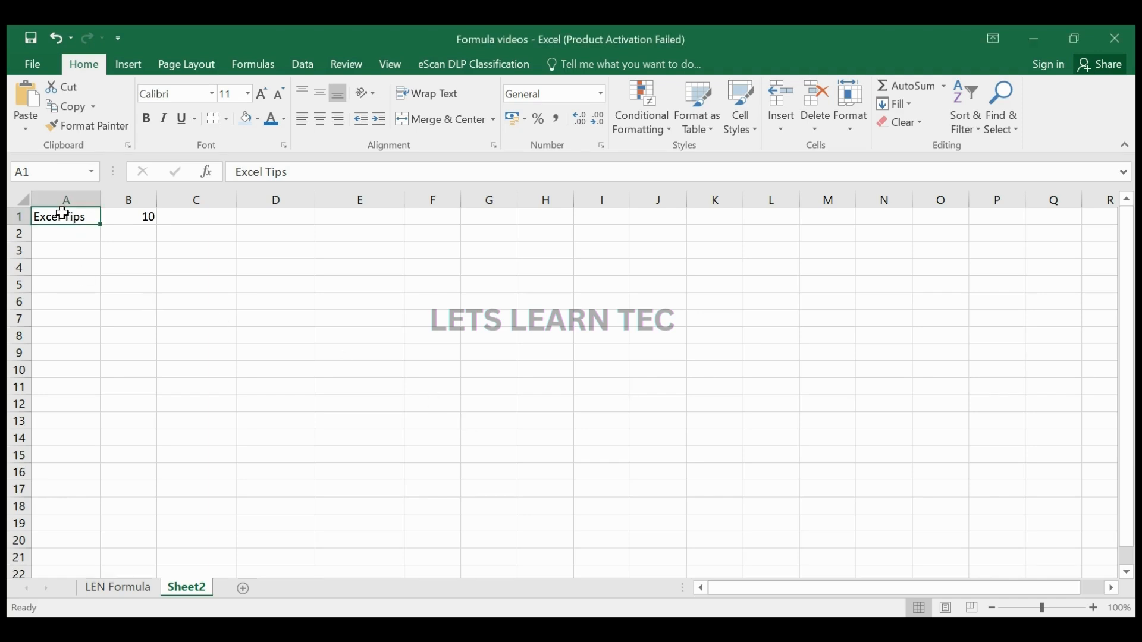
click(327, 170)
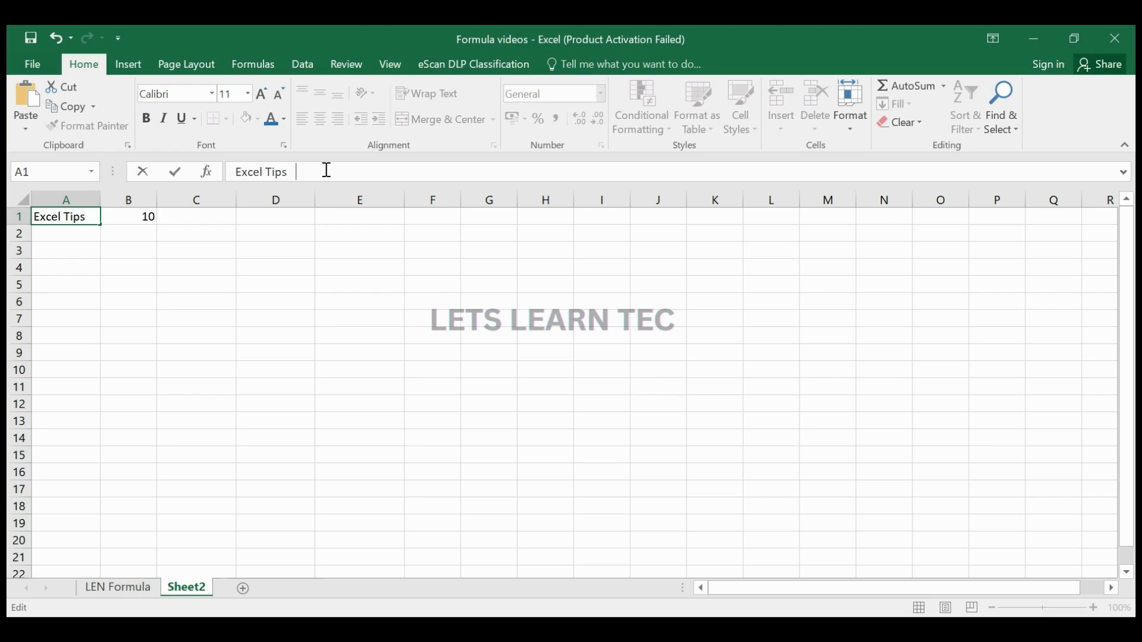
key(Return)
- Insert a blank row above row 1 and enter the header LEN in cell B1
click(18, 216)
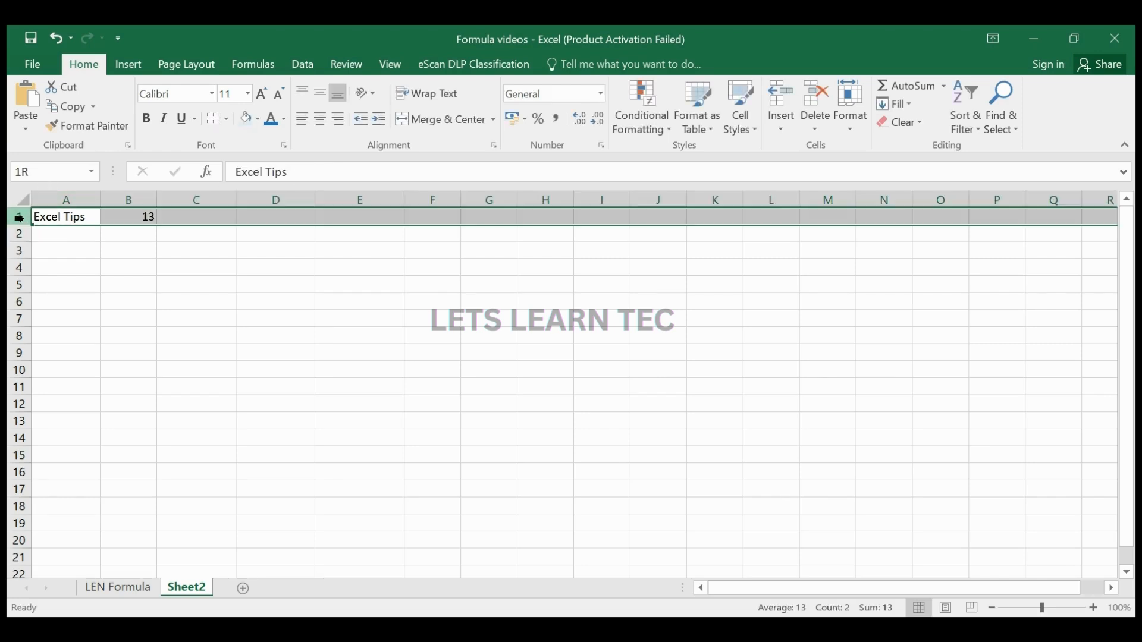
key(ctrl+shift+plus)
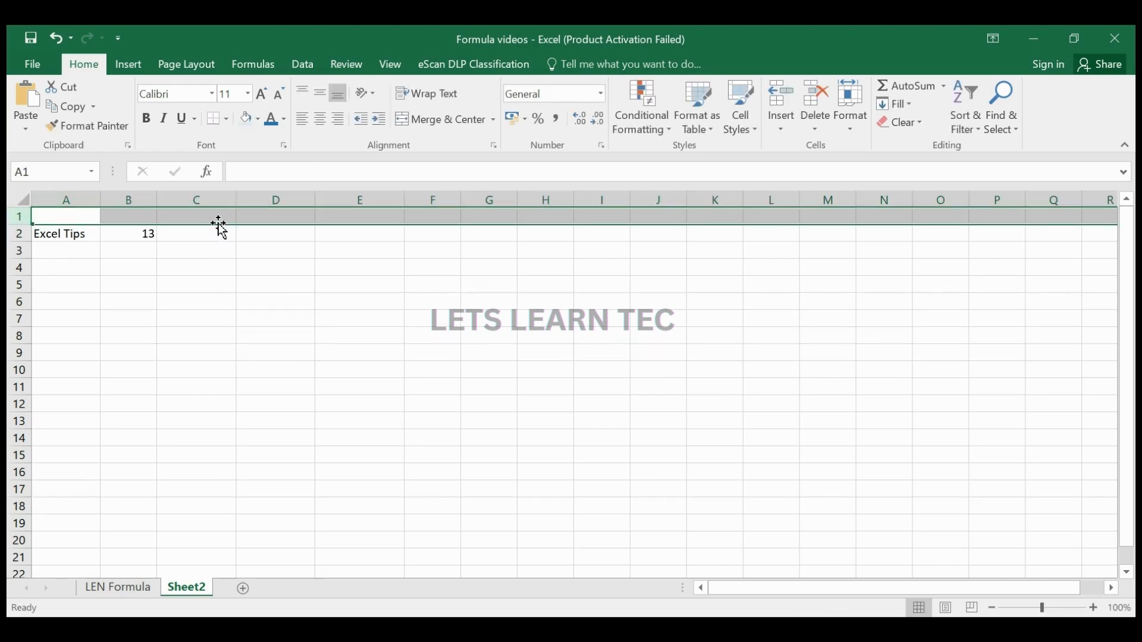
click(139, 217)
text(LEN)
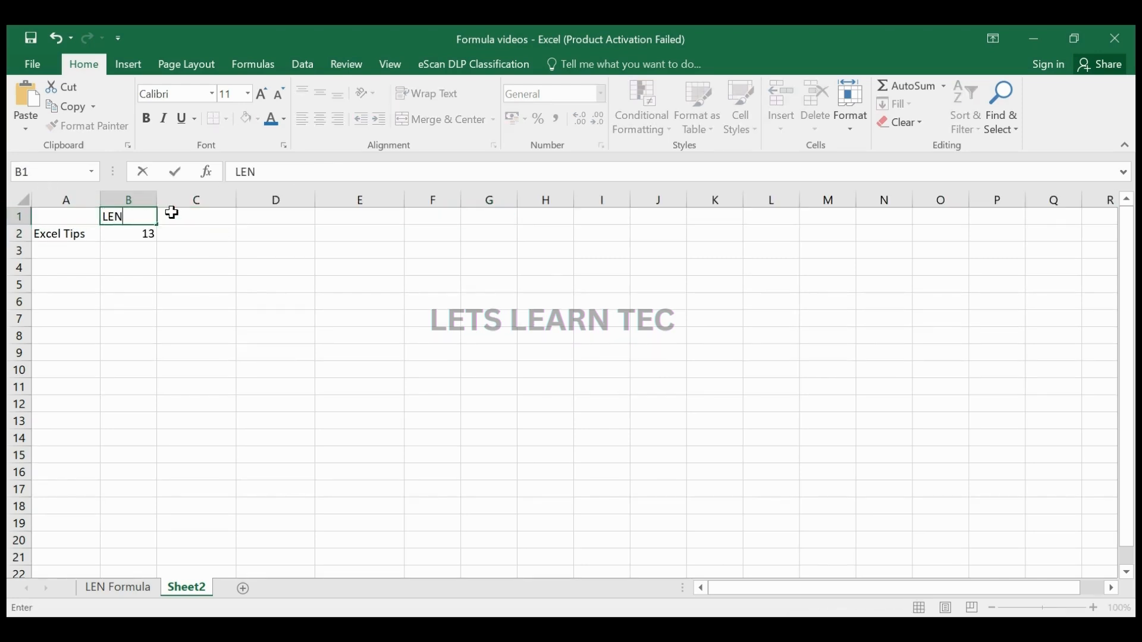
key(Tab)
- Enter the header LEN with TRIM in cell C1
text(LEN)
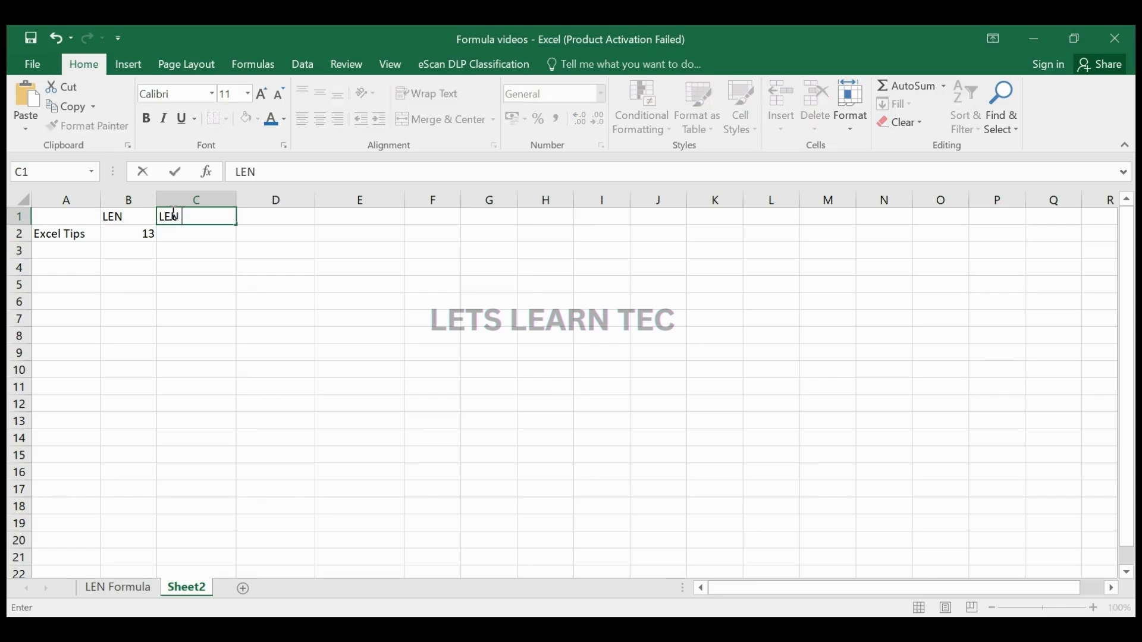
text( with TRIP)
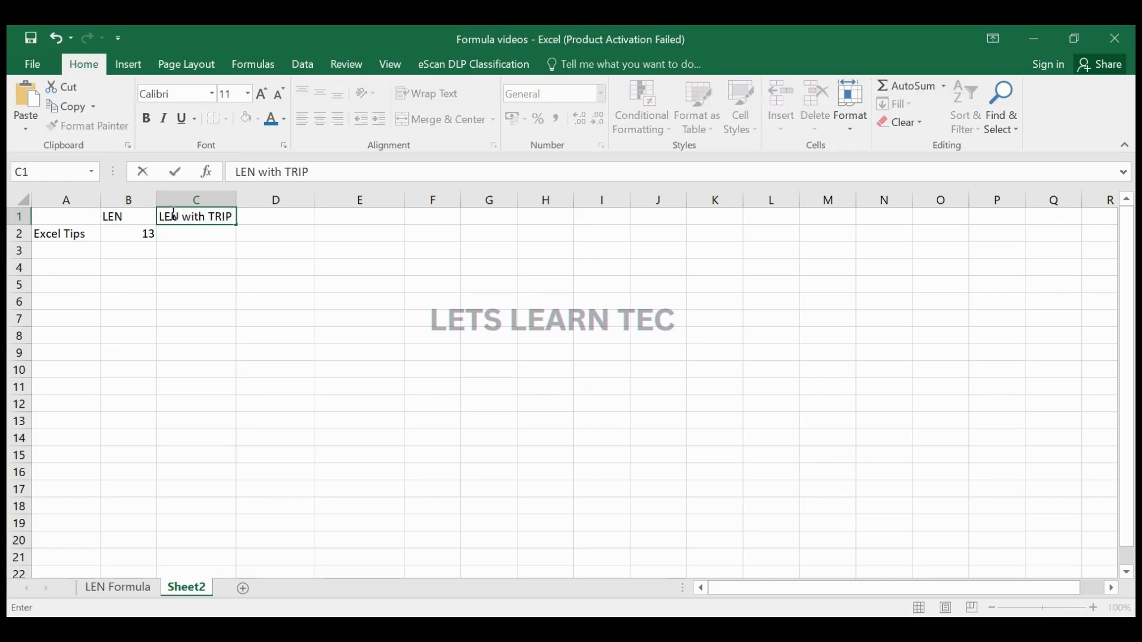
key(BackSpace)
text(M)
key(Return)
- Enter the formula =LEN(TRIM(A2)) in cell C2 to count the characters of the trimmed text
key(Tab)
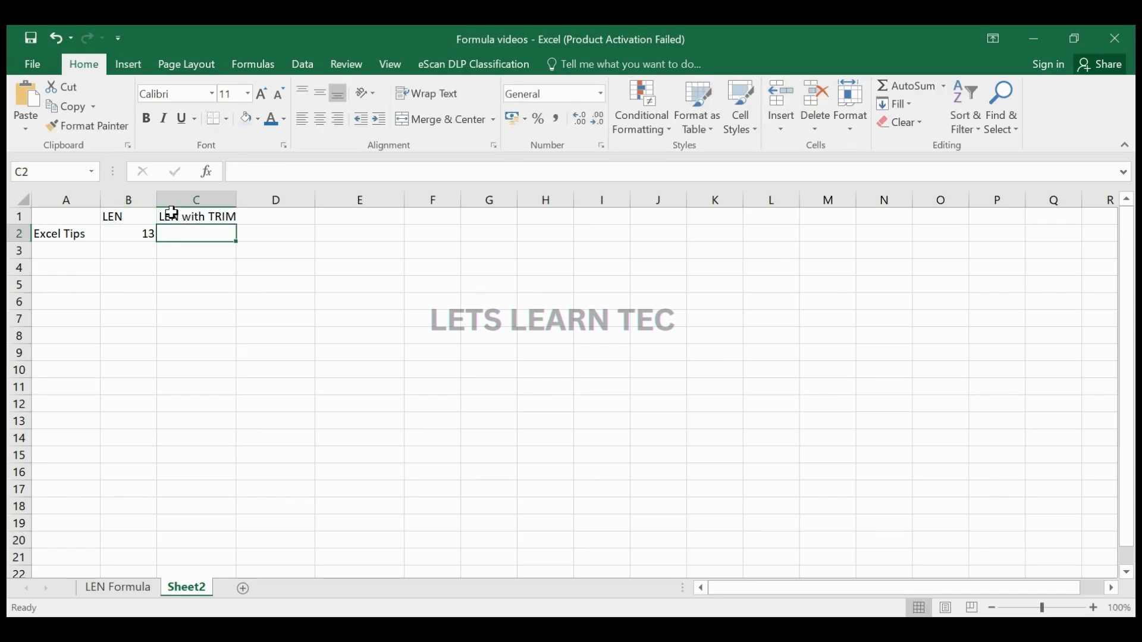
text(=)
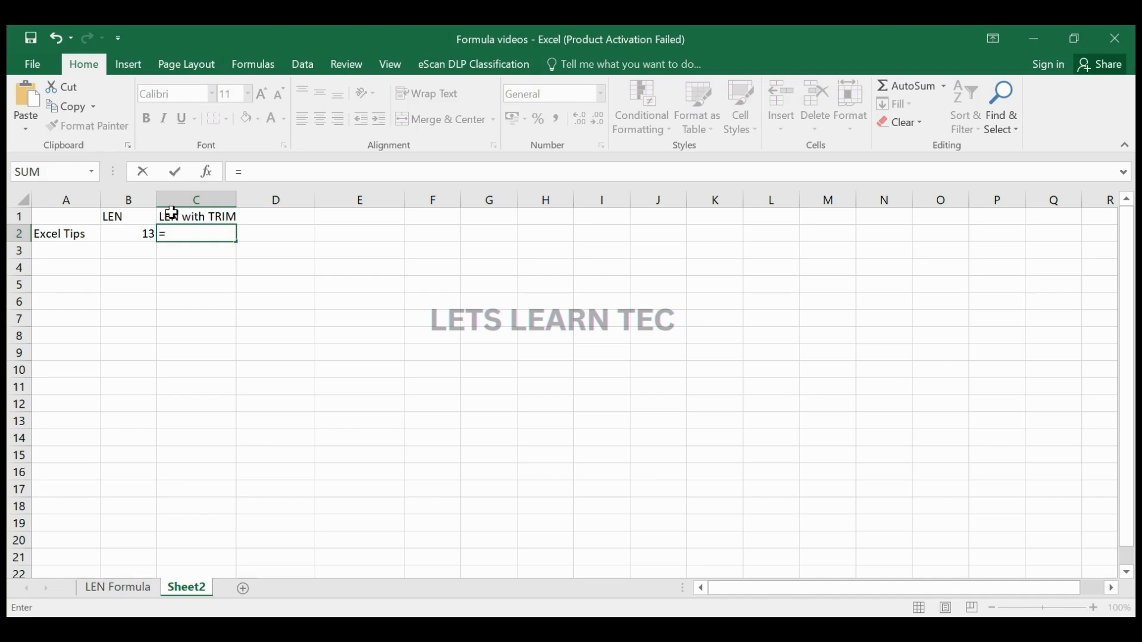
text(LEN(TRIM()
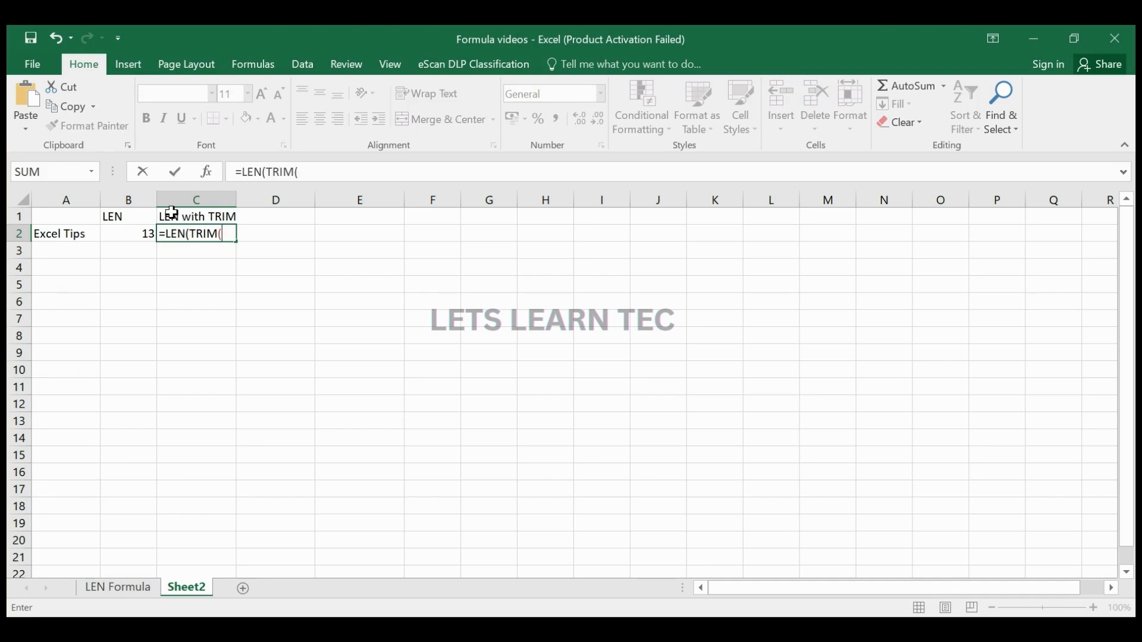
key(Left)
key(Left)
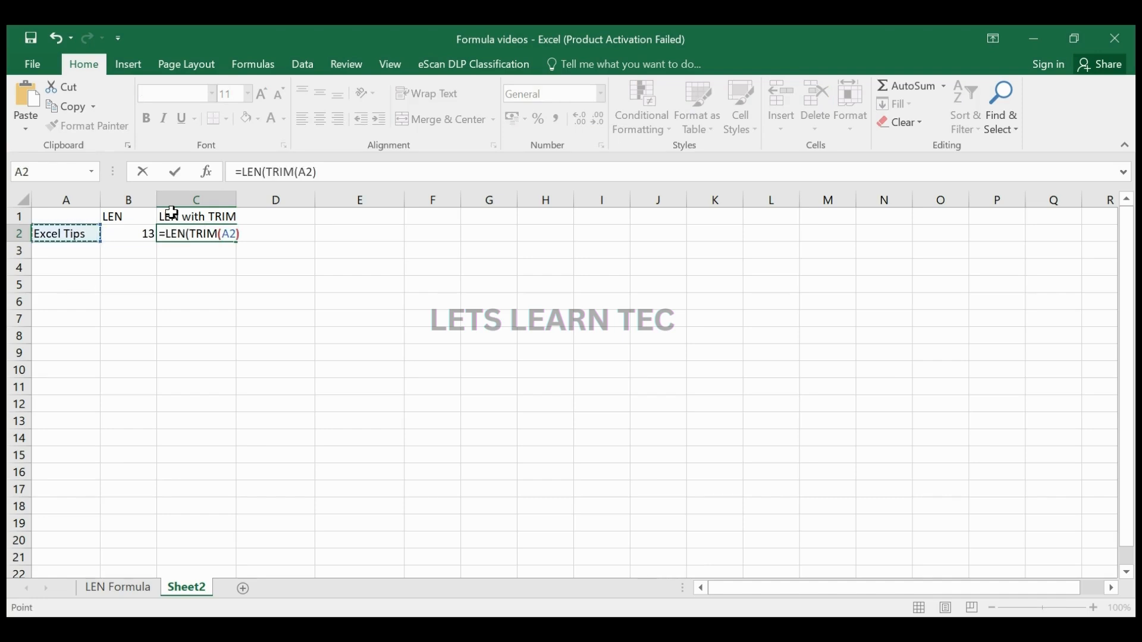
text()))
key(Return)
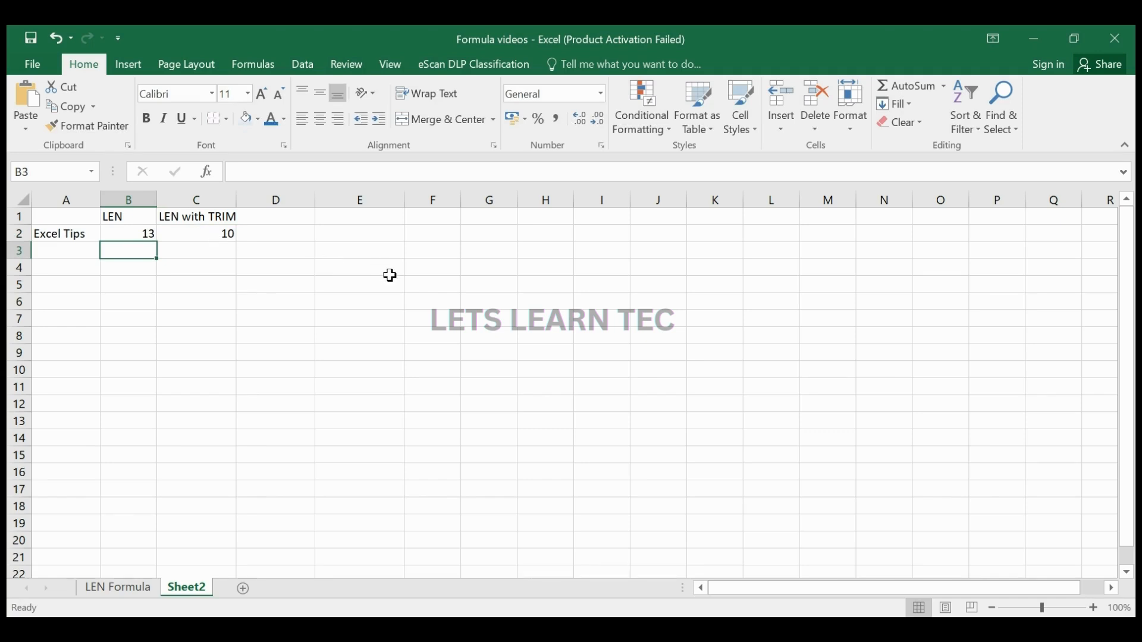
- Widen column C slightly so that its header fits
click(175, 236)
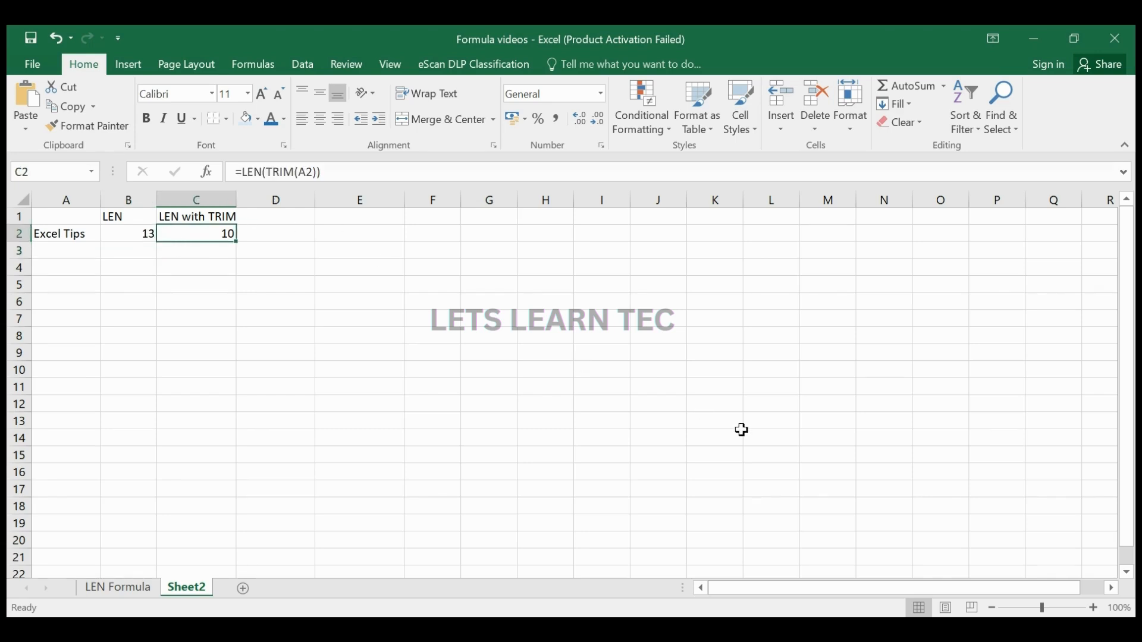
click(810, 630)
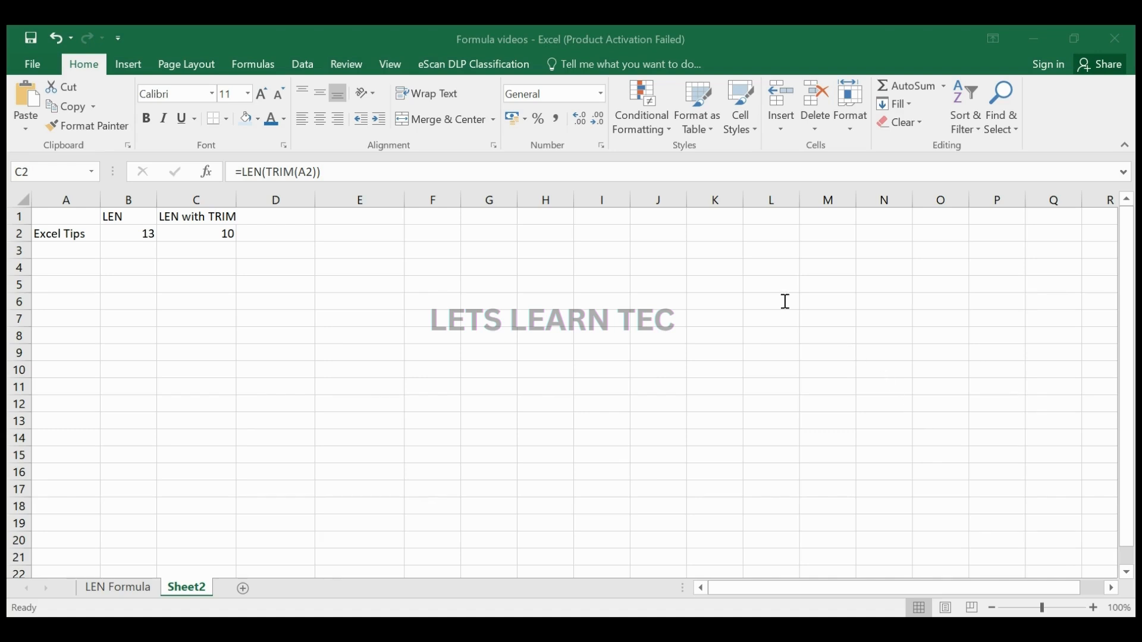
click(220, 232)
drag(236, 199, 245, 200)
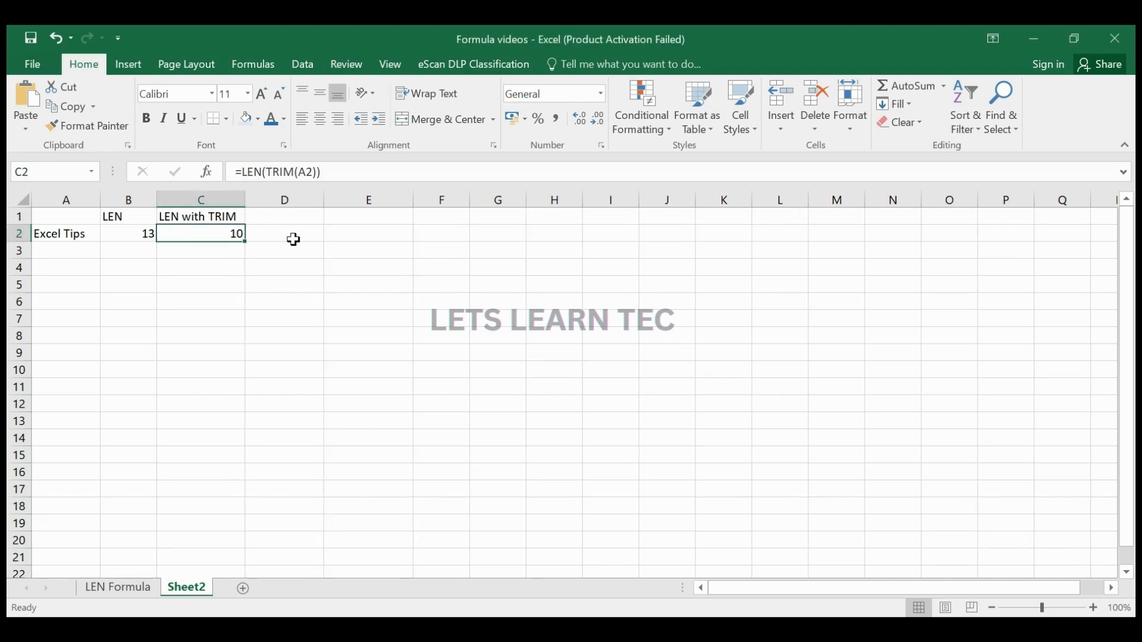
- Enter the header LEN with TRIM and RIGHT in cell D1 and widen column D to fit it
click(283, 219)
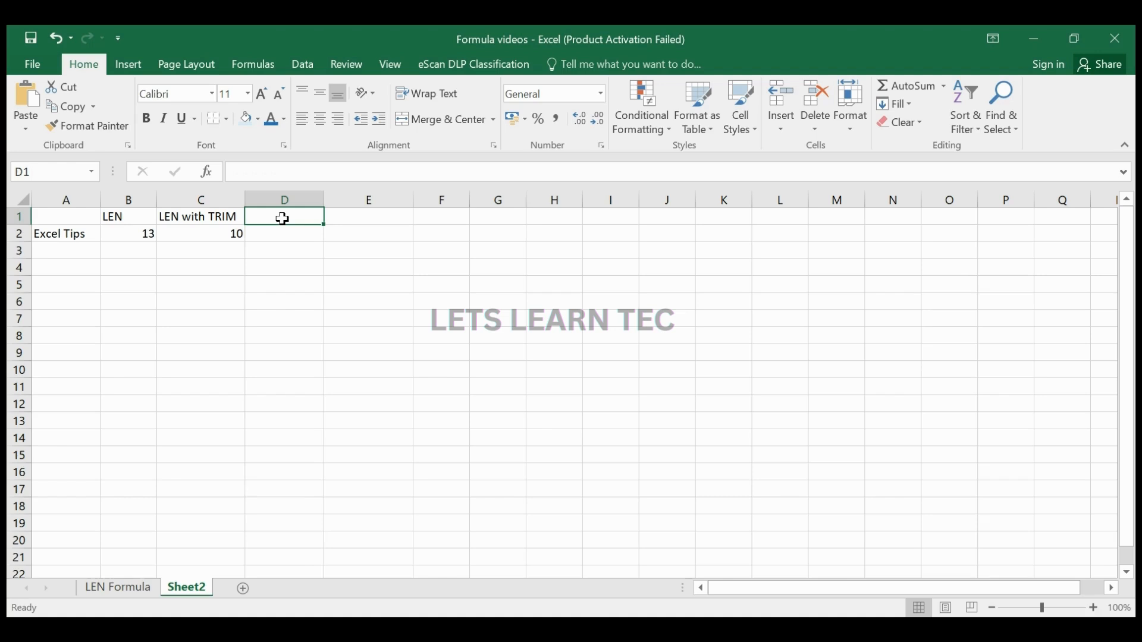
text(len)
key(BackSpace)
key(BackSpace)
key(BackSpace)
text(L)
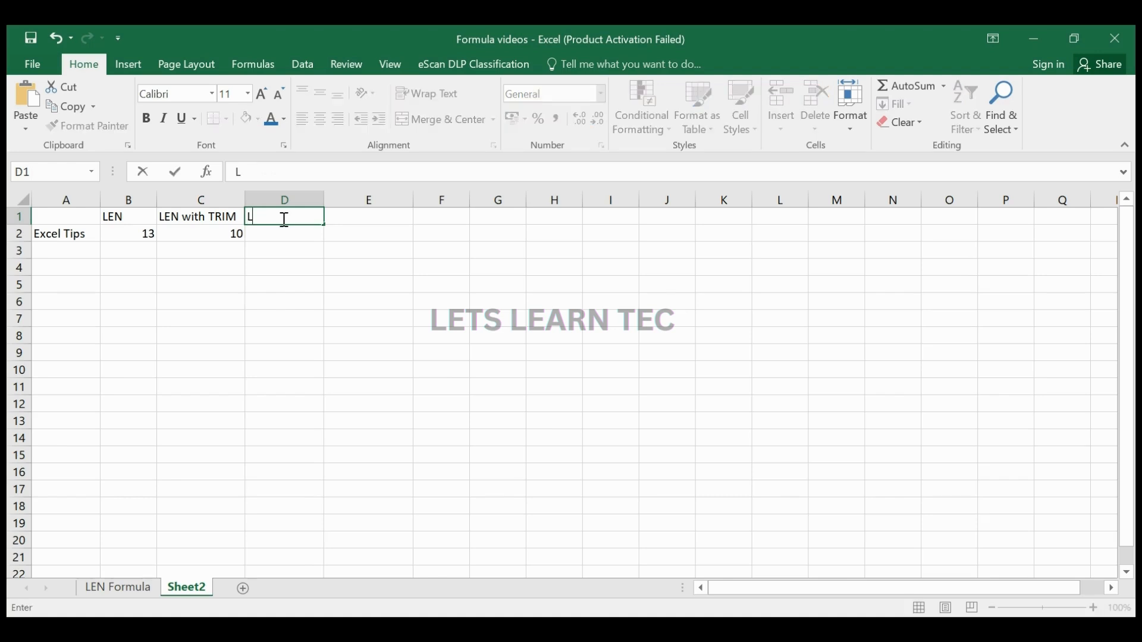
text(EN with)
key(BackSpace)
key(BackSpace)
key(BackSpace)
key(BackSpace)
text(with TRI)
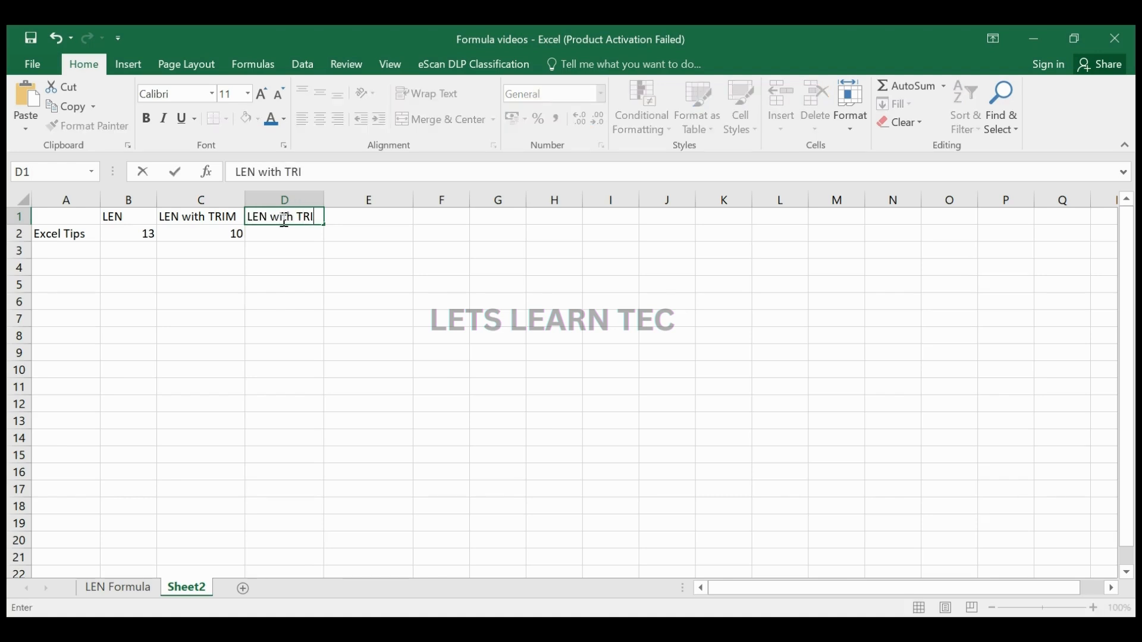
text(M and RIGHT)
key(Return)
drag(324, 199, 395, 200)
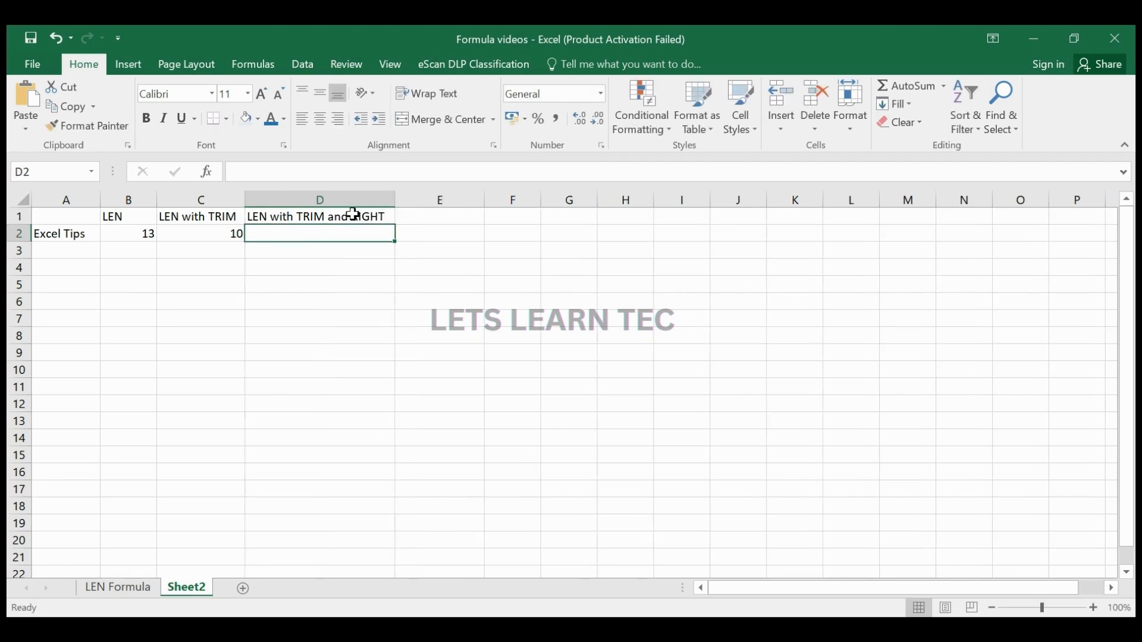
- Enter the formula =RIGHT(TRIM(A2),LEN(TRIM(A2))-LEN(TRIM(A2))+1) in cell D2
text(=)
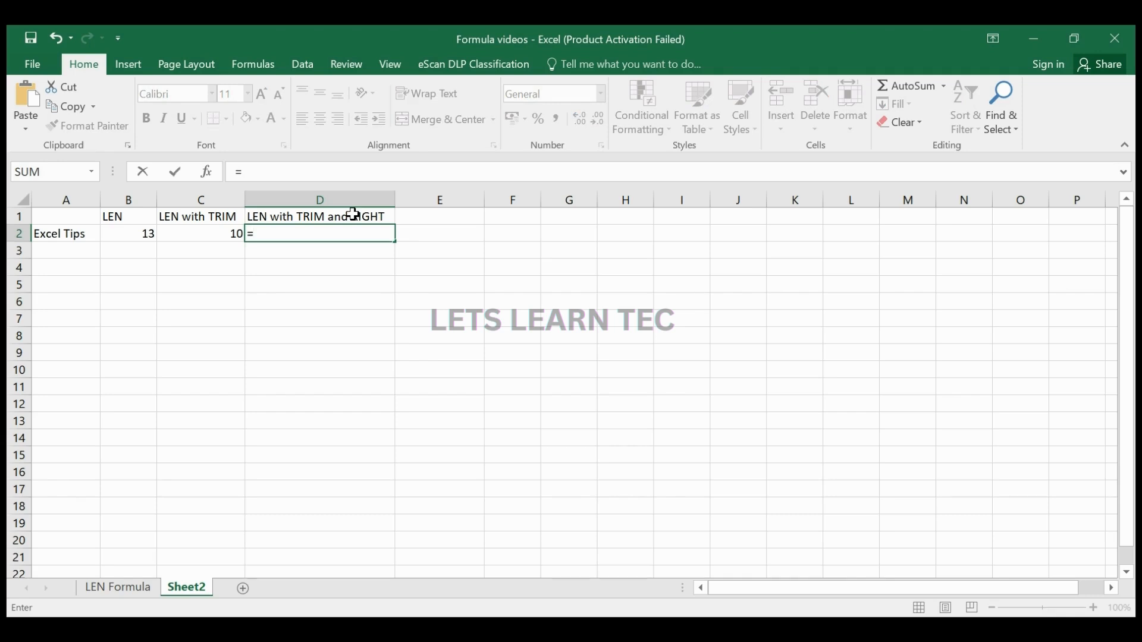
text(RIGHT()
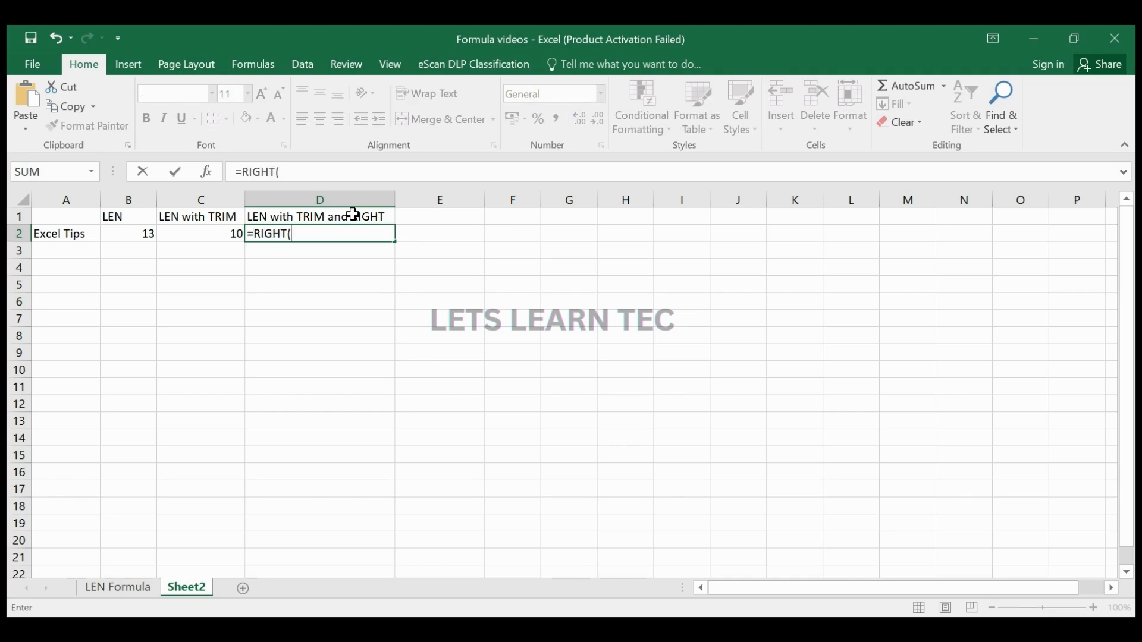
click(66, 233)
key(BackSpace)
key(BackSpace)
text(TRIM()
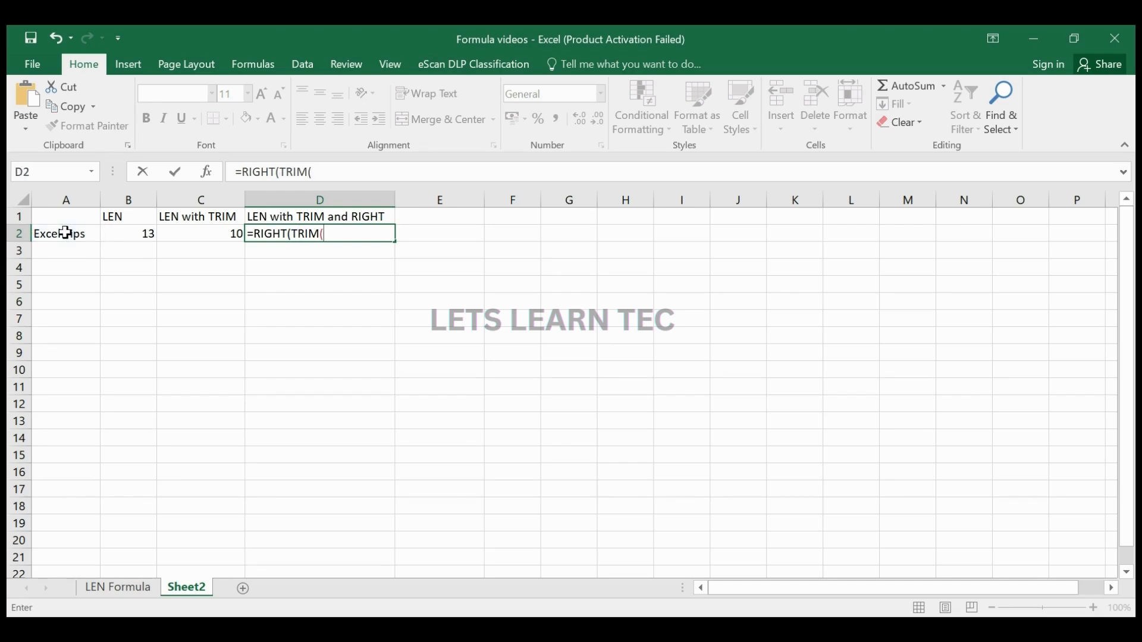
click(66, 233)
text())
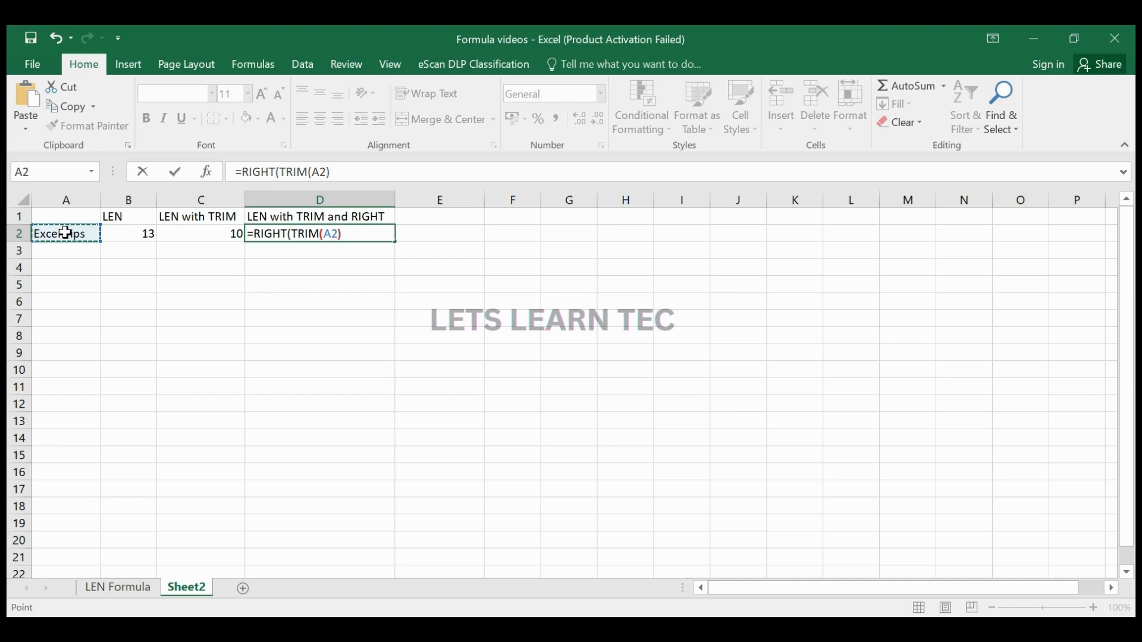
text(,LEN()
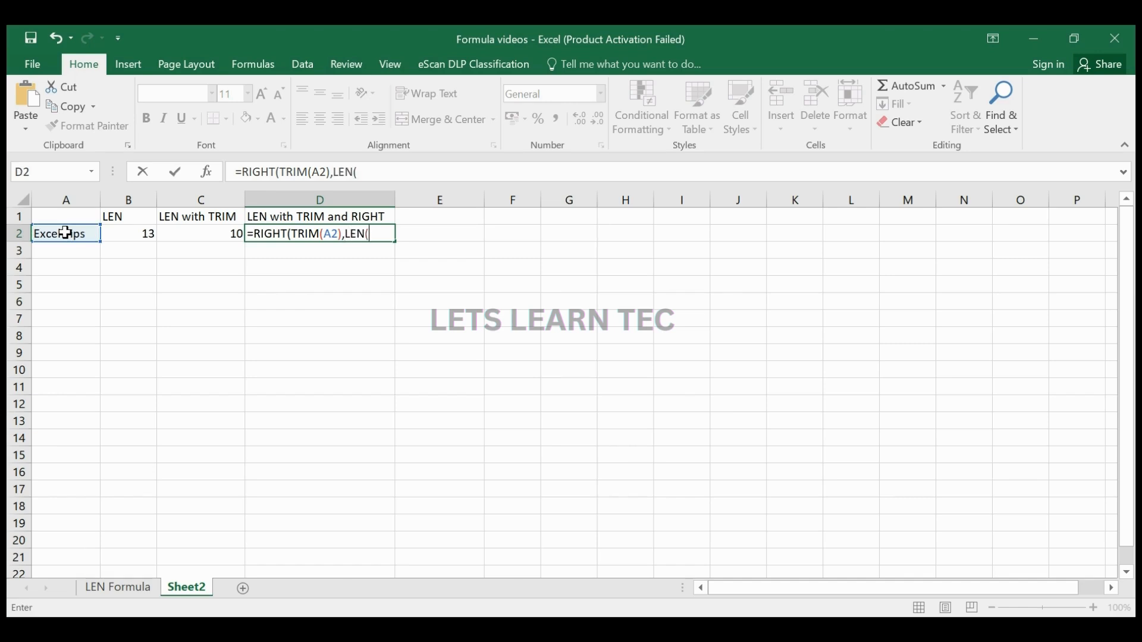
click(66, 233)
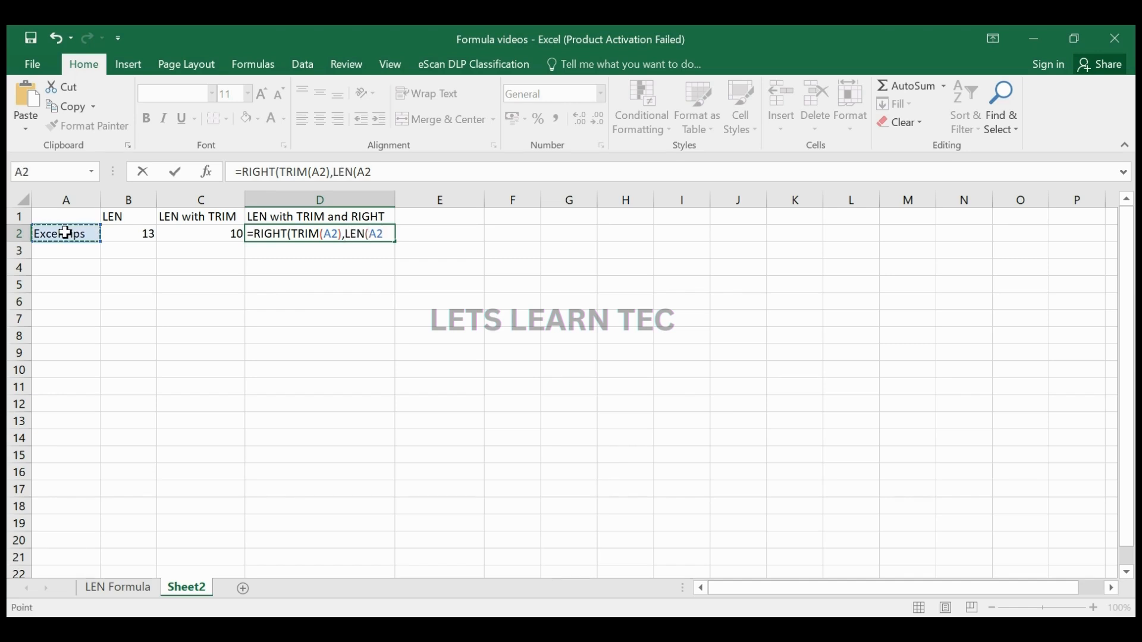
text())
key(BackSpace)
key(BackSpace)
key(BackSpace)
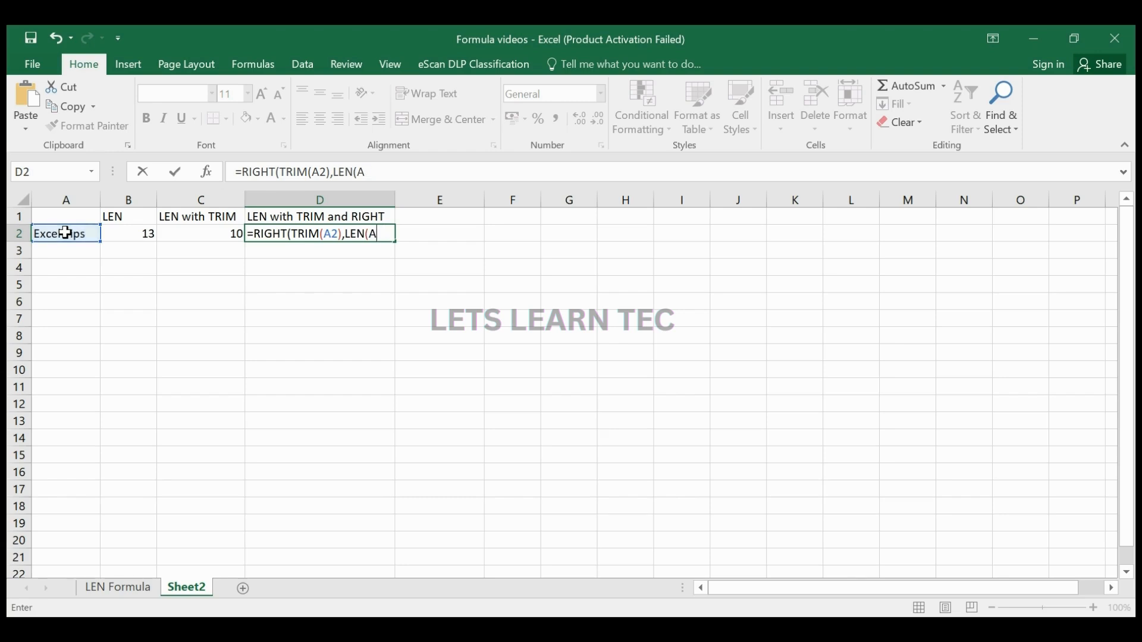
text(TRIM(A2))
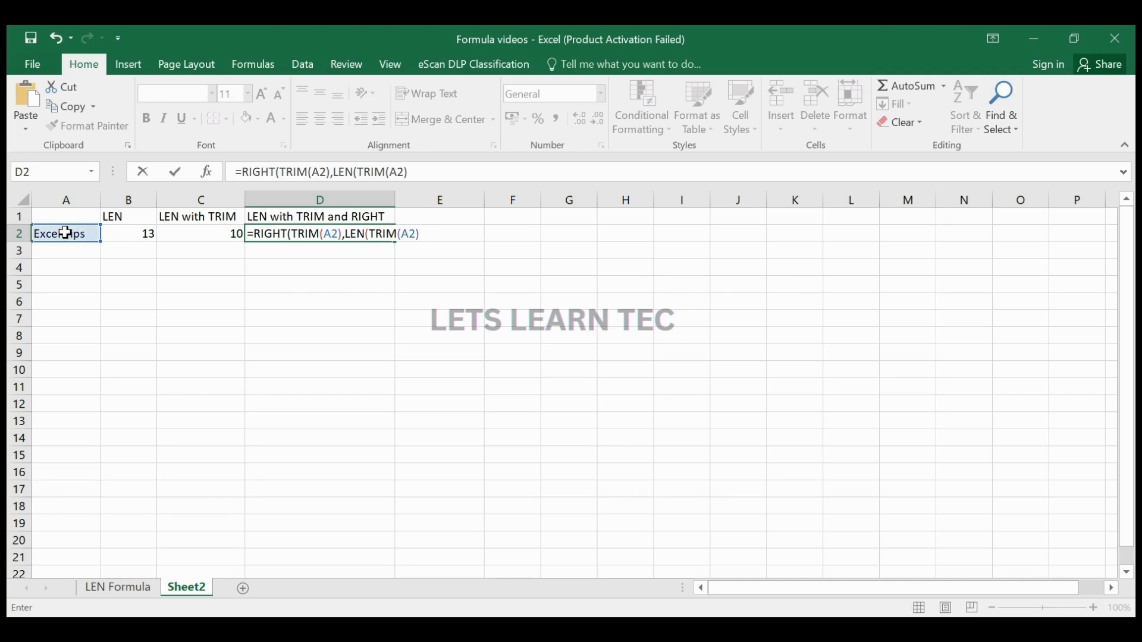
text())
text(-len(trim(a2)))+1))
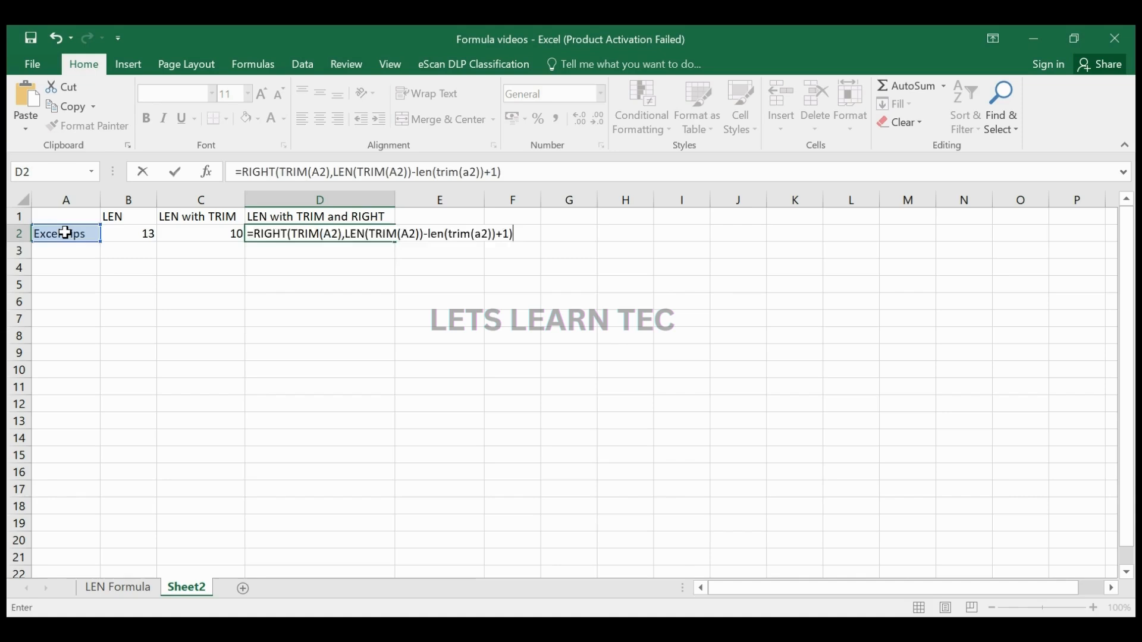
key(Return)
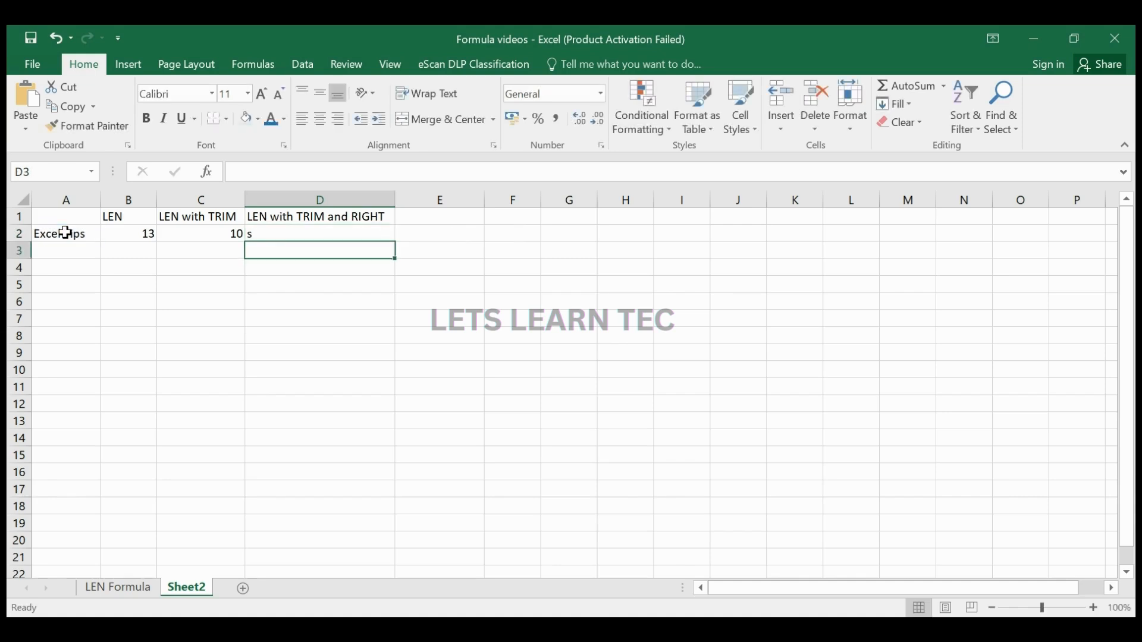
click(293, 232)
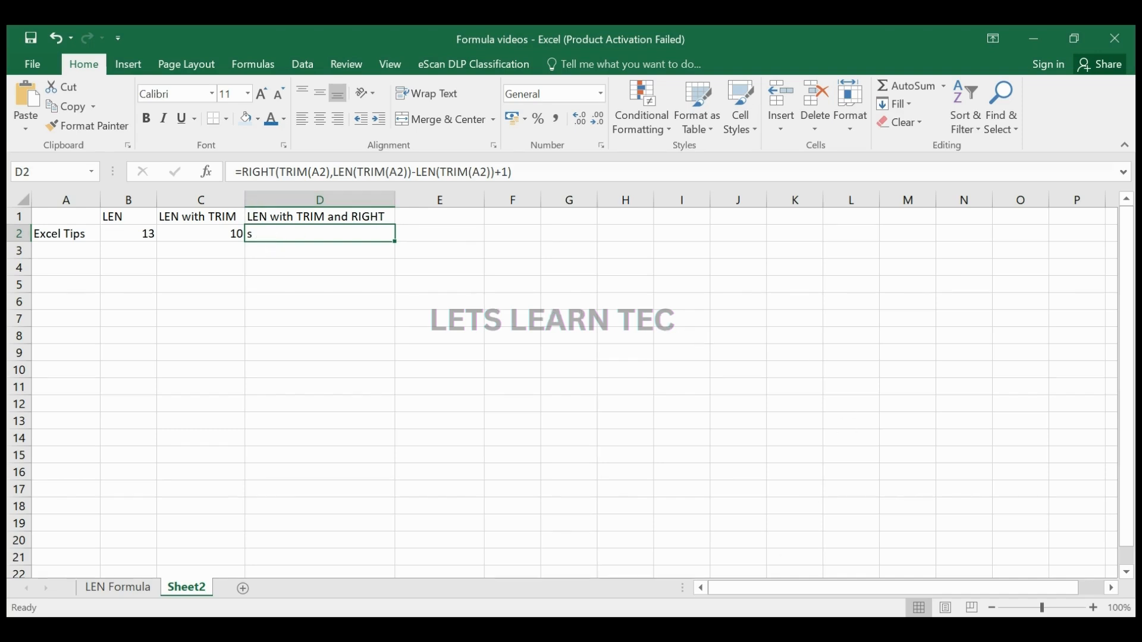
click(829, 629)
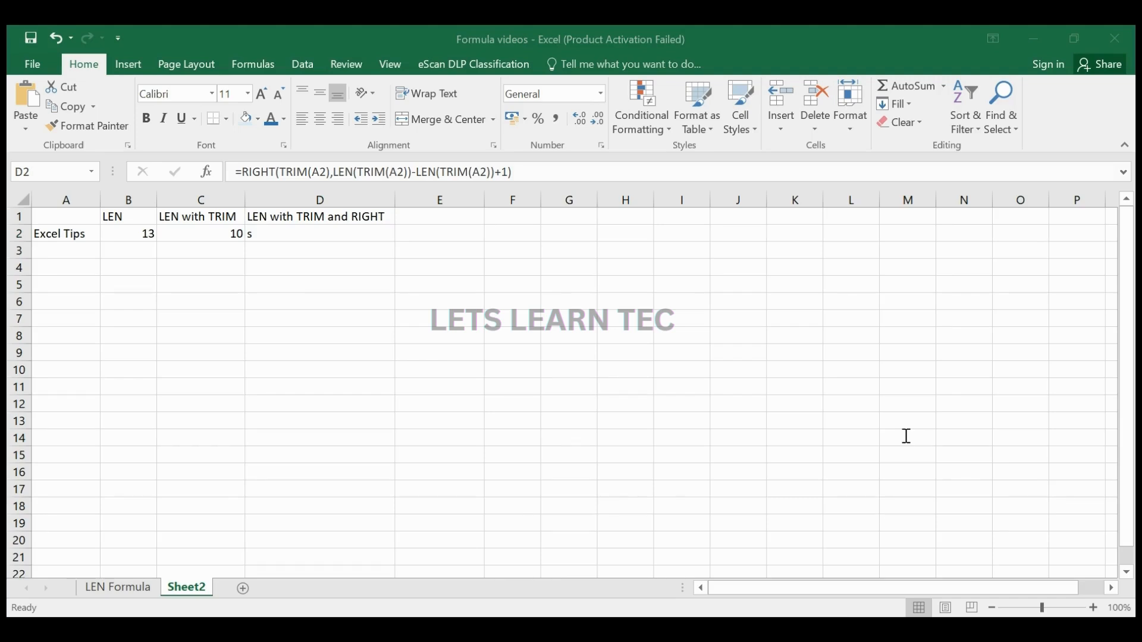
click(344, 341)
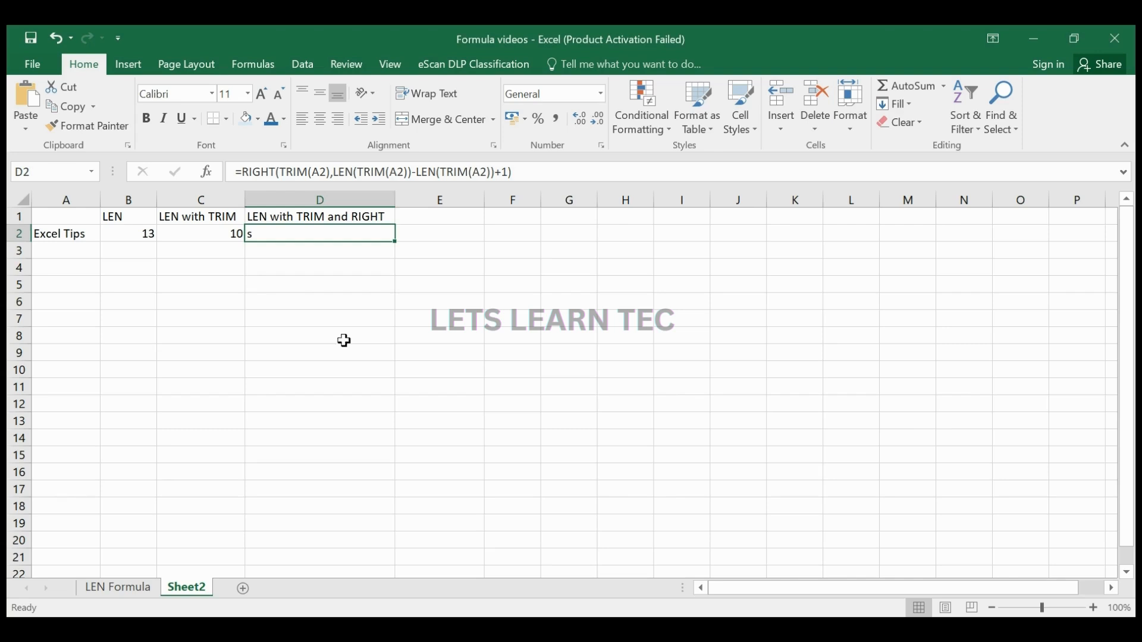
- Enter the header REPT with LEN in cell E1
click(436, 216)
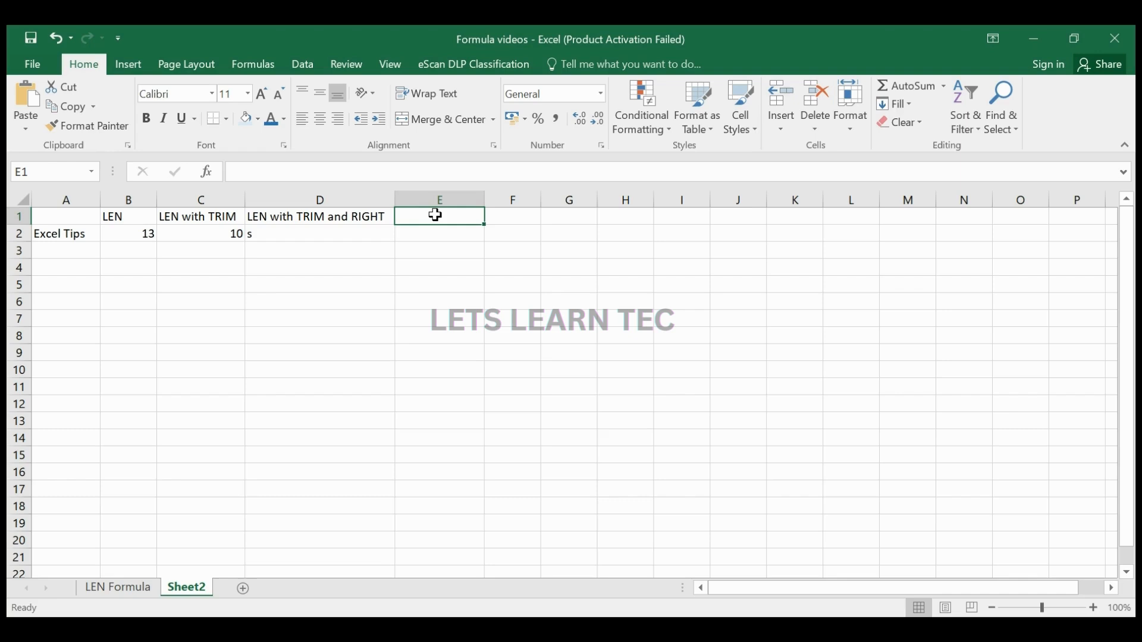
text(REPT)
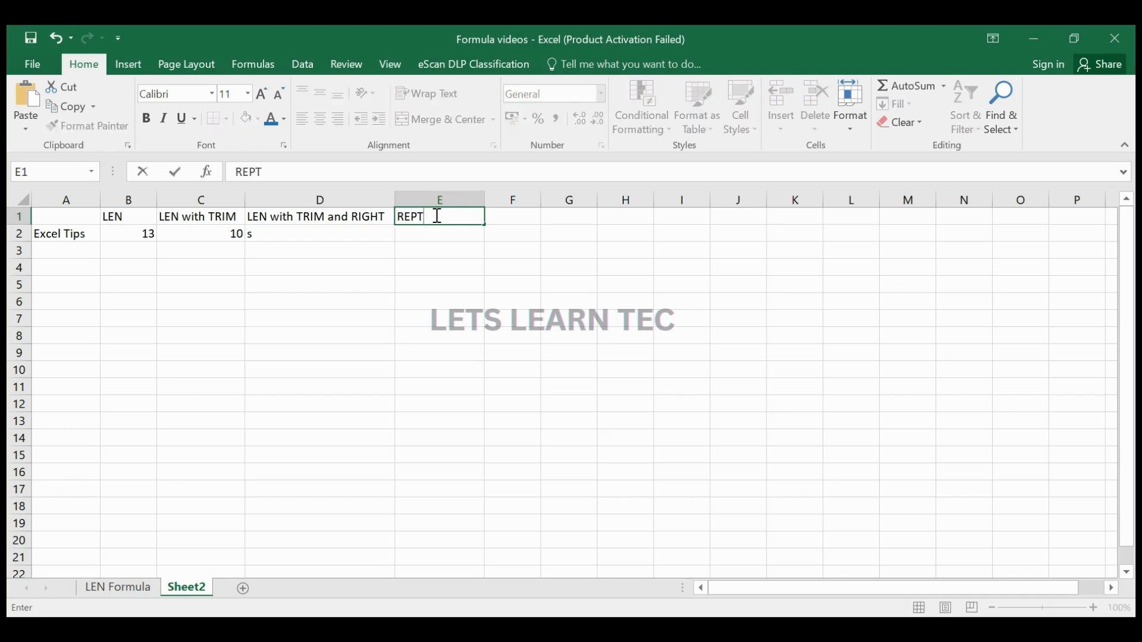
text( with LEN)
key(Return)
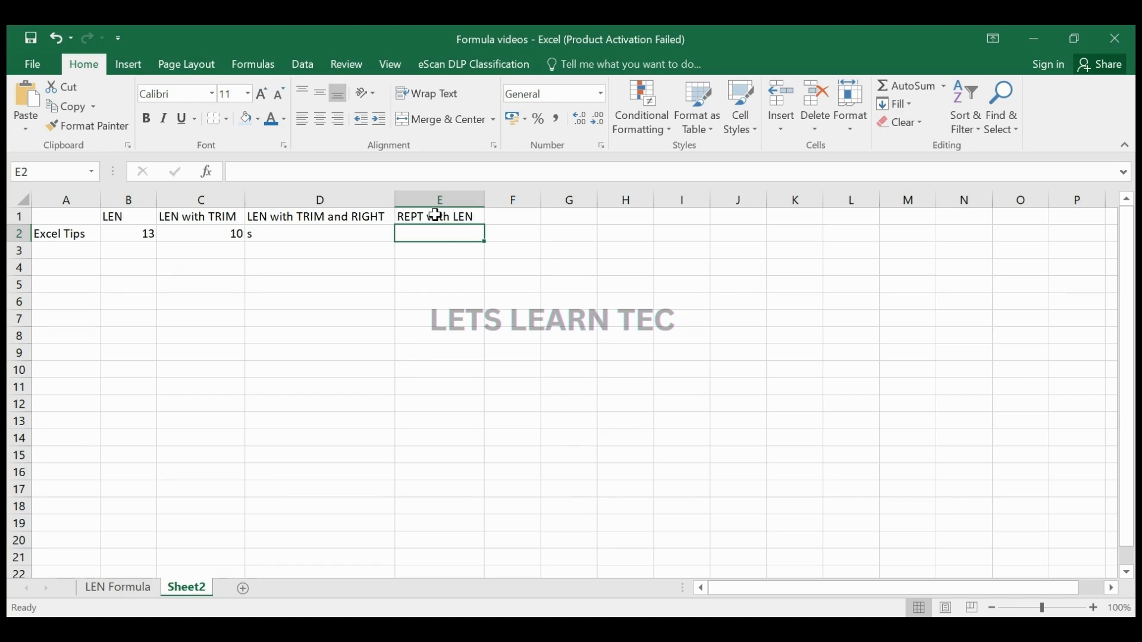
- Begin a formula with the REPT function in cell E2, leaving its arguments open
text(=)
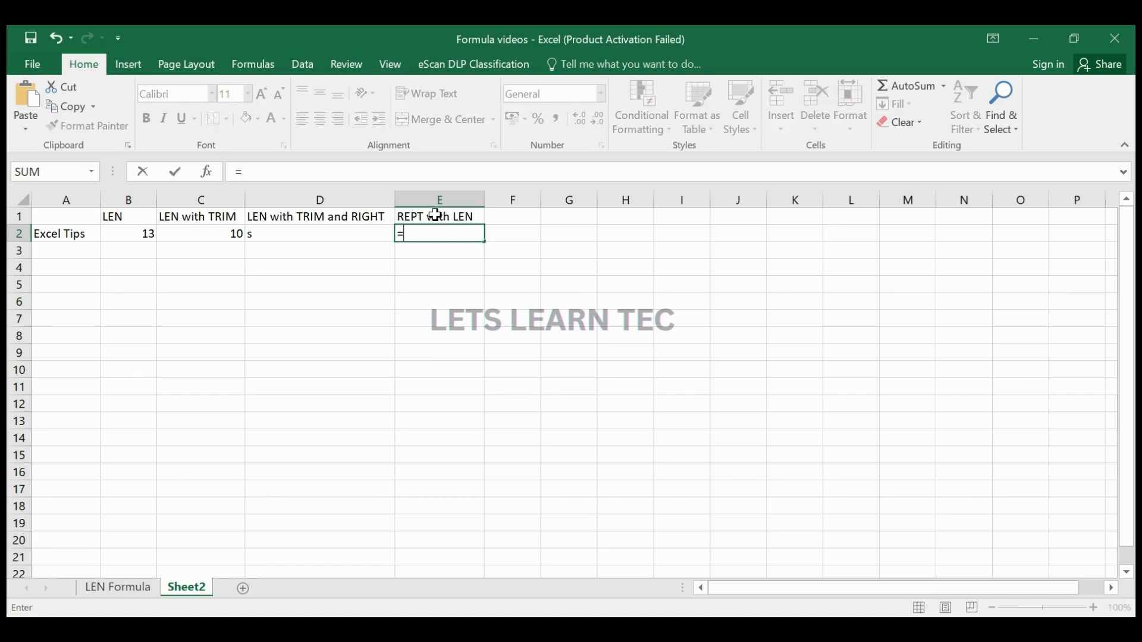
text(REPT()
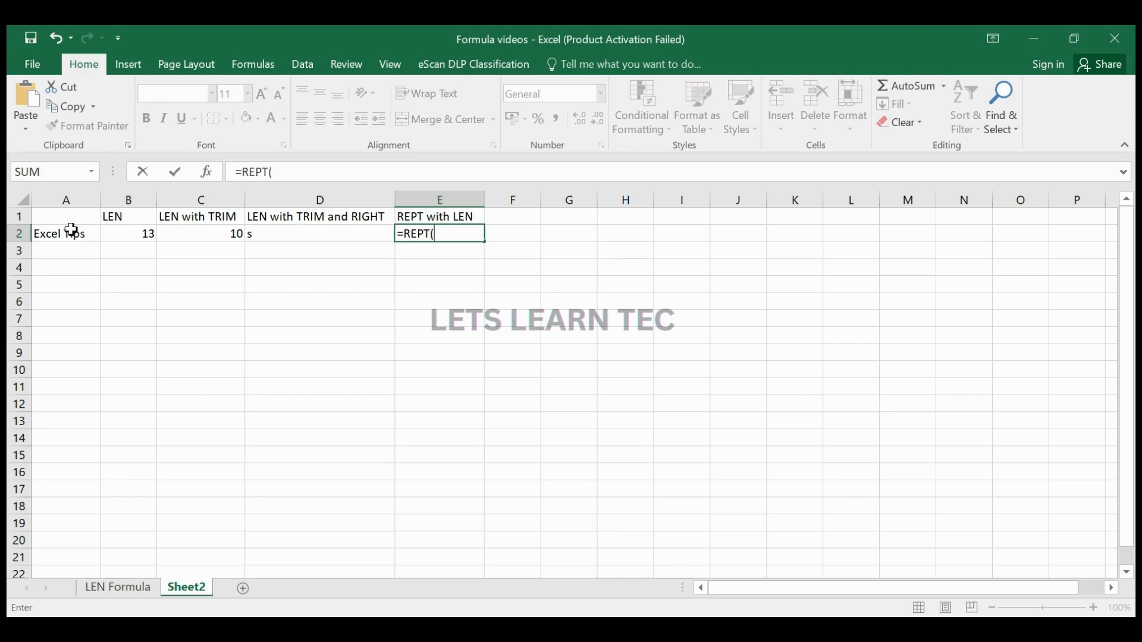
click(52, 235)
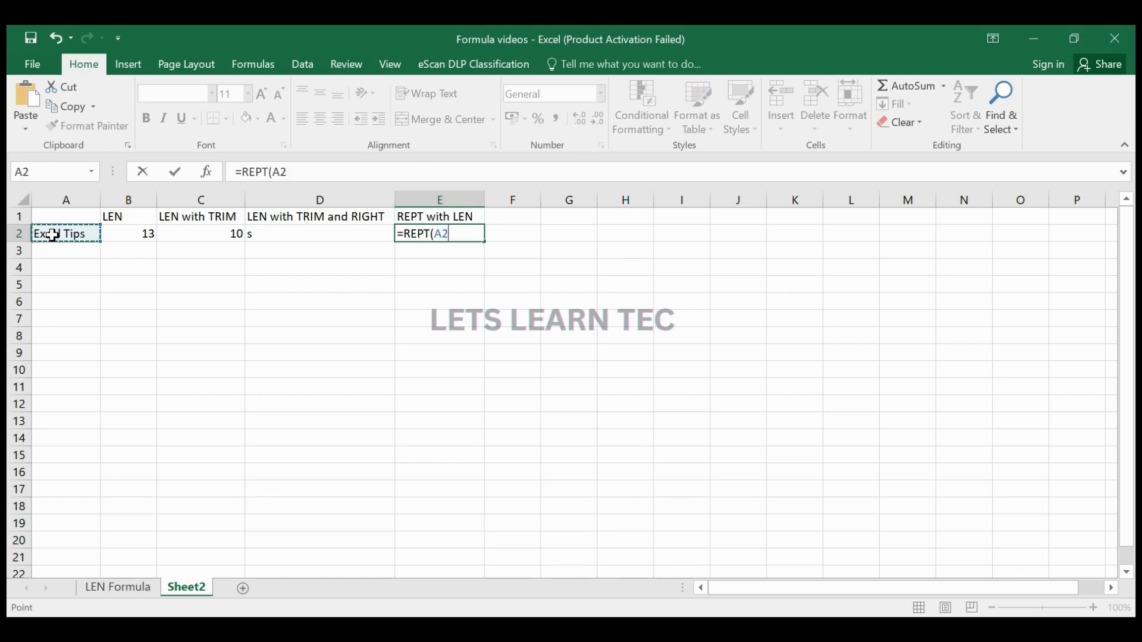
text(,LEN()
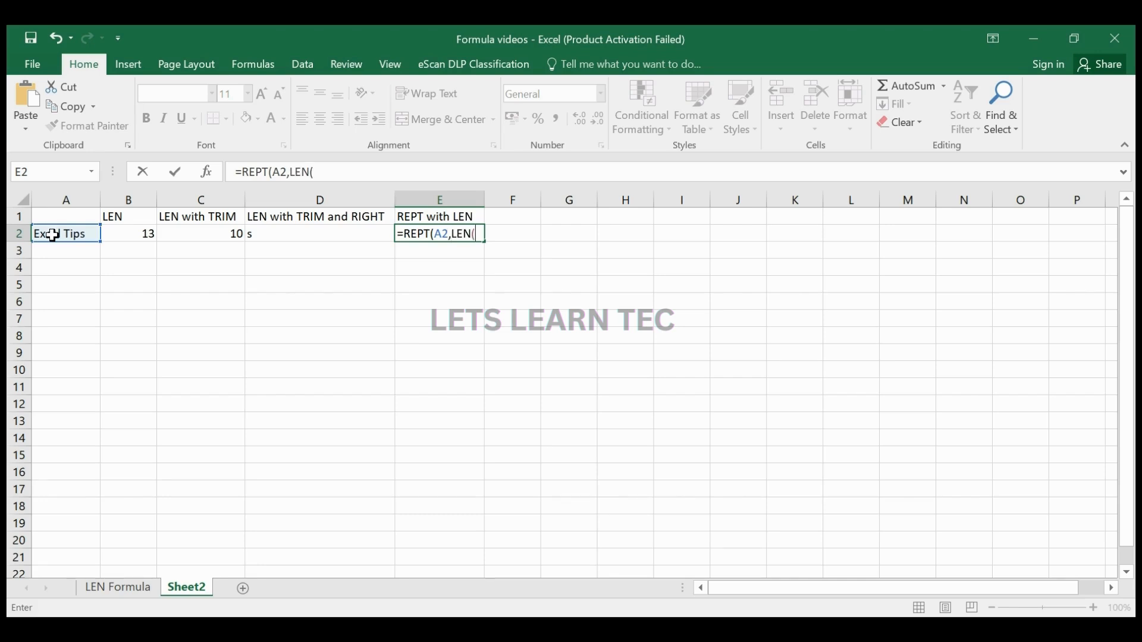
key(BackSpace)
key(BackSpace)
key(BackSpace)
key(BackSpace)
key(BackSpace)
key(BackSpace)
key(BackSpace)
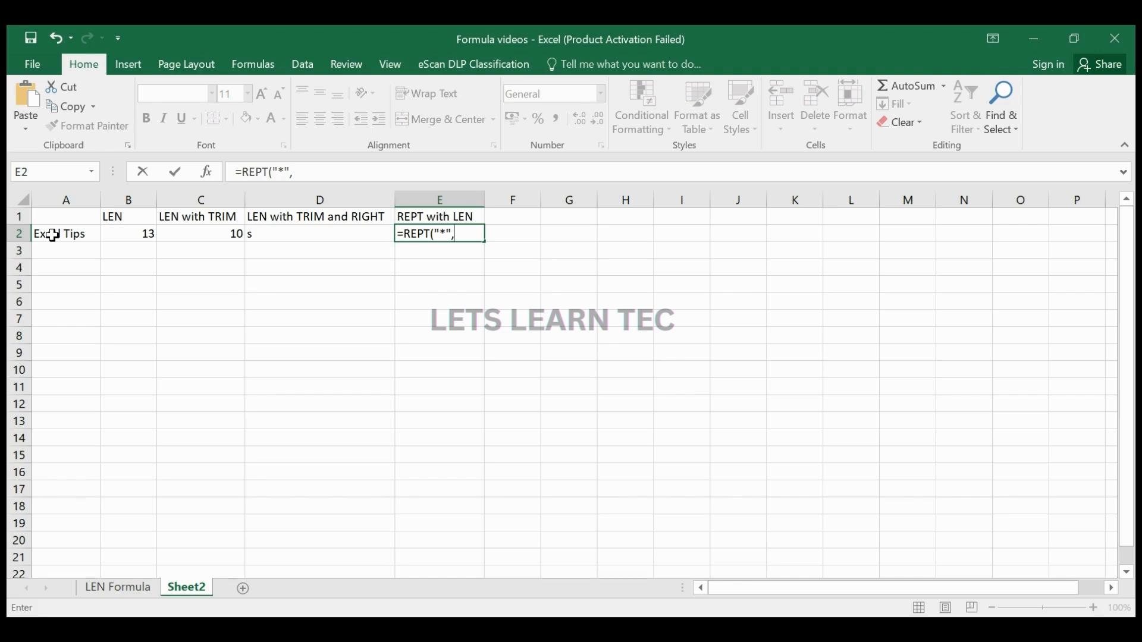
- Complete the formula in cell E2 as =REPT("*",LEN(A2)) to repeat an asterisk for every character in A2
text(LEN()
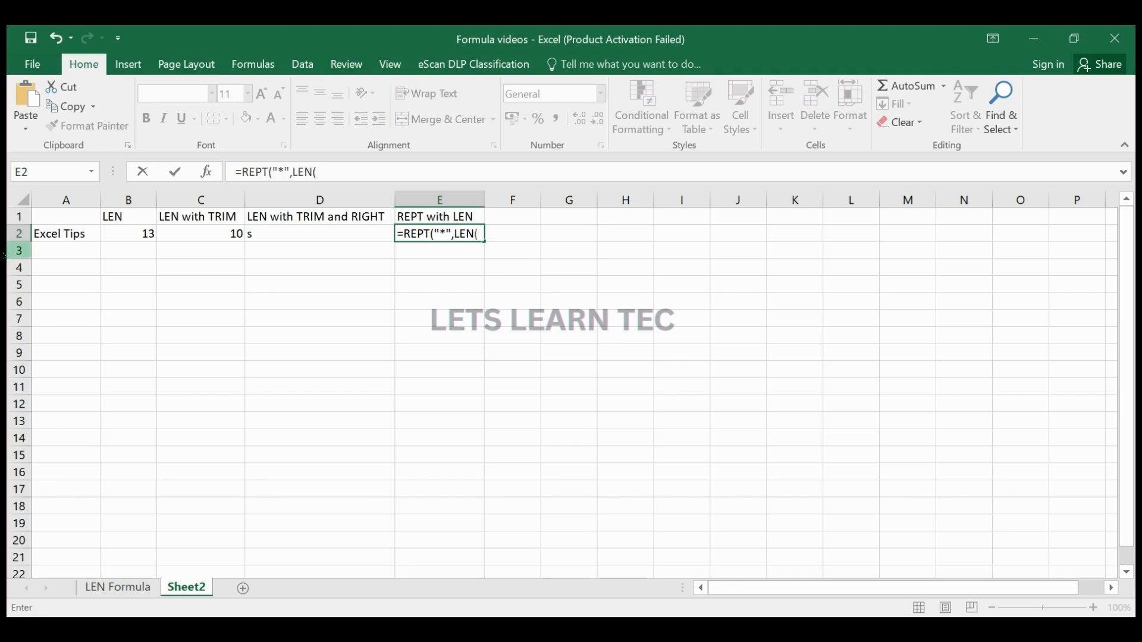
click(64, 234)
text()))
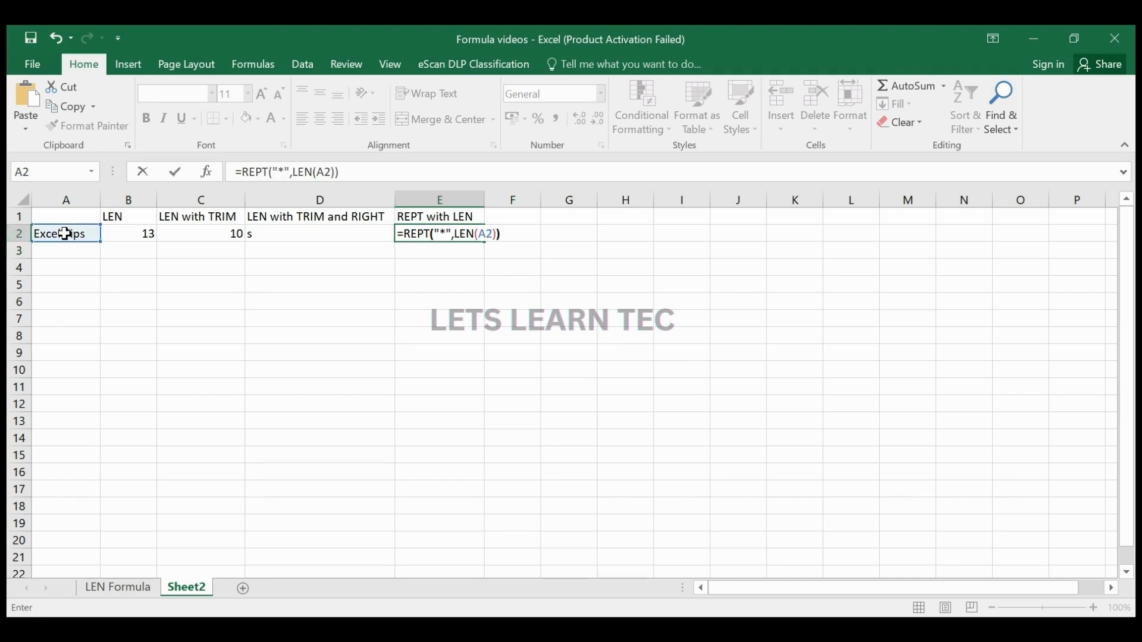
key(Return)
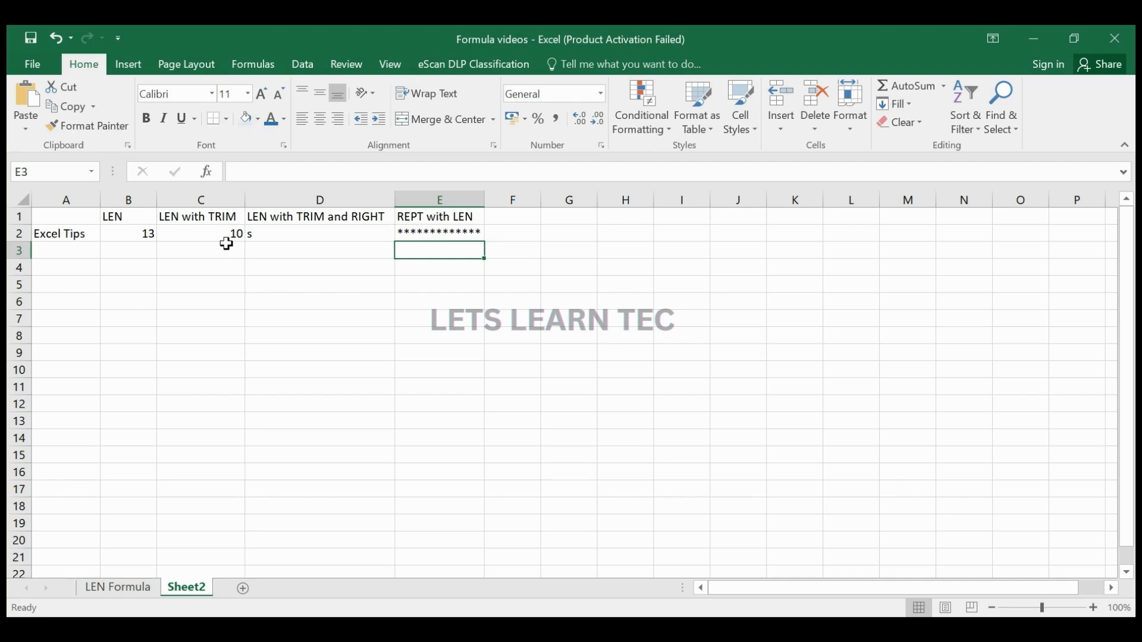
click(430, 235)
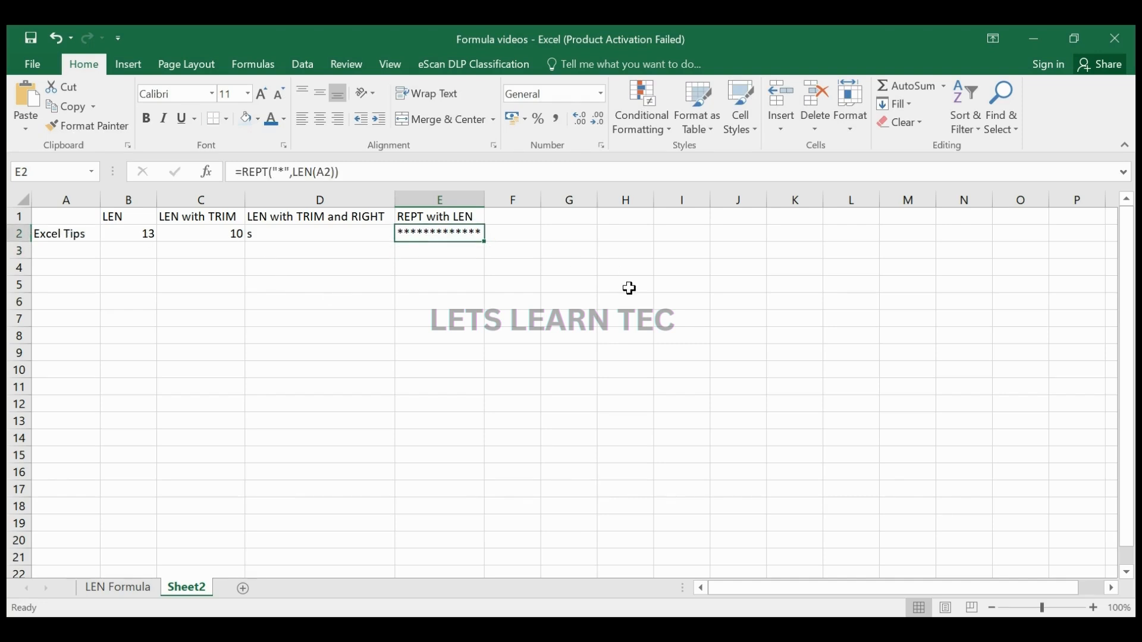
click(803, 629)
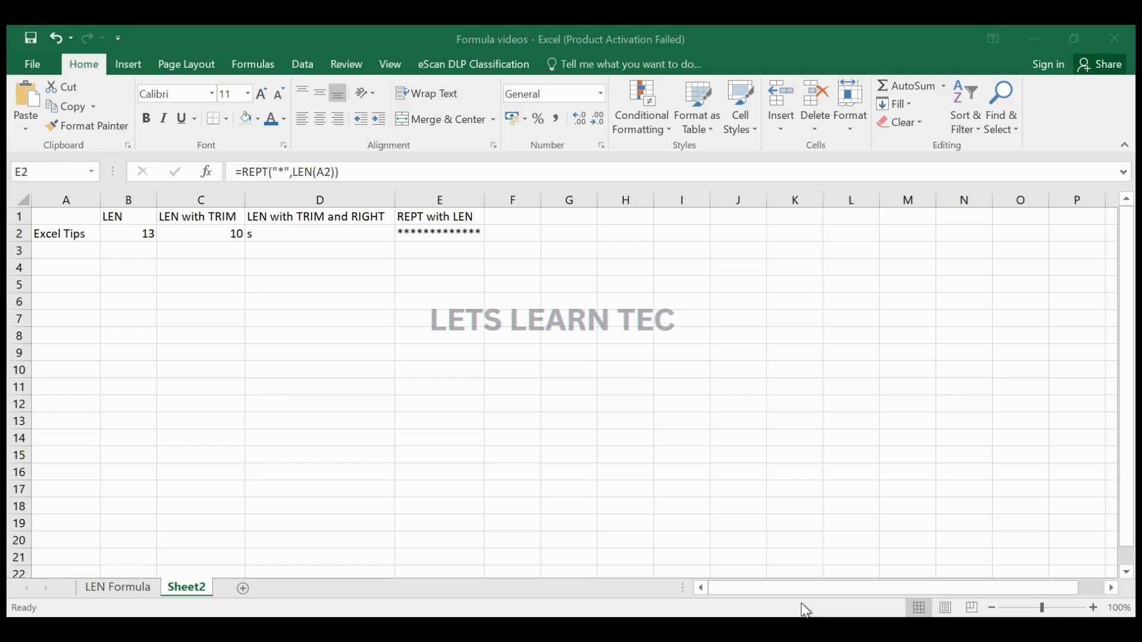